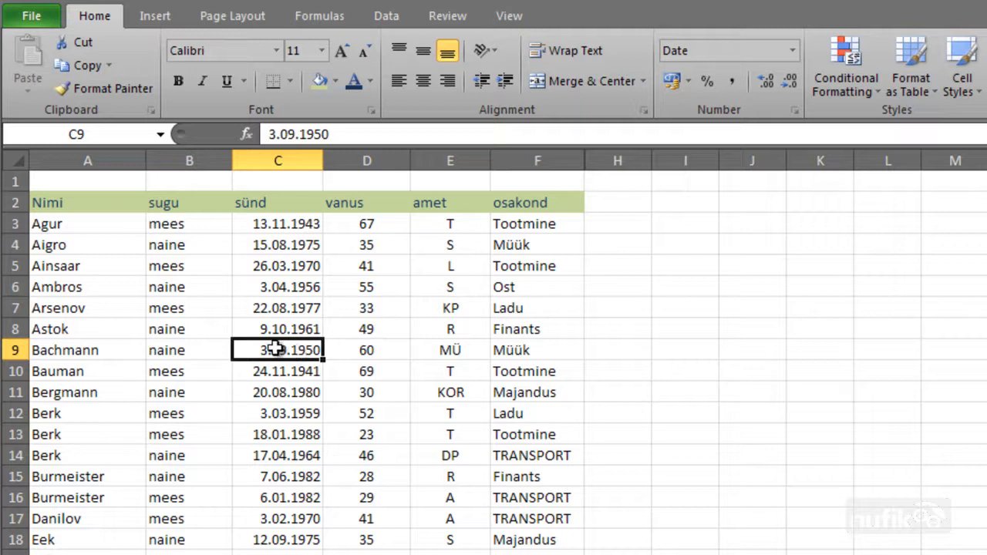
click(116, 203)
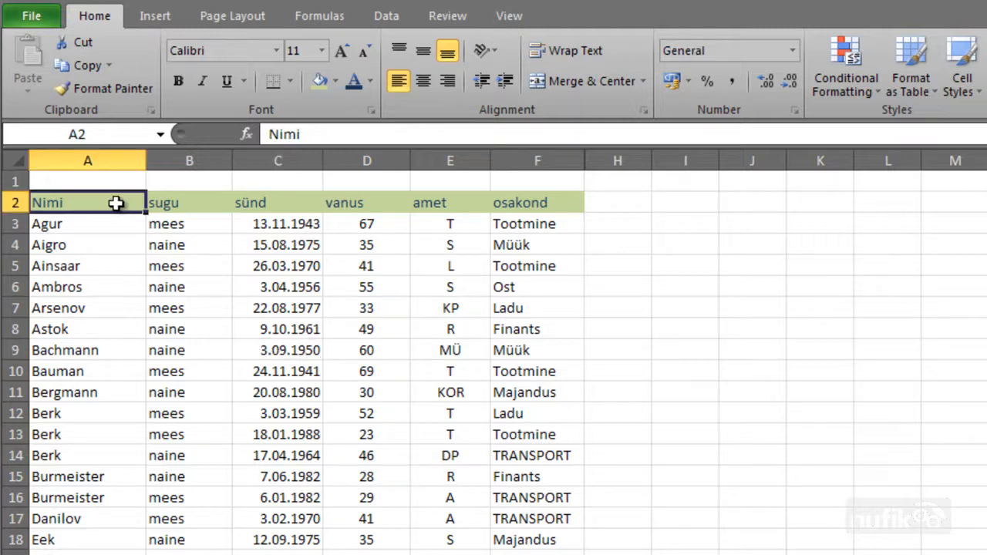
click(104, 184)
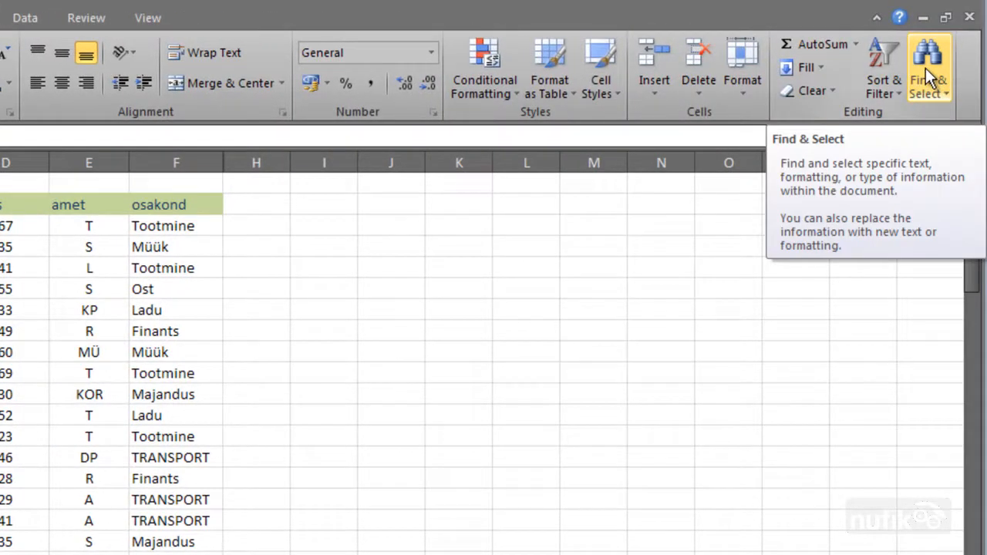
click(929, 77)
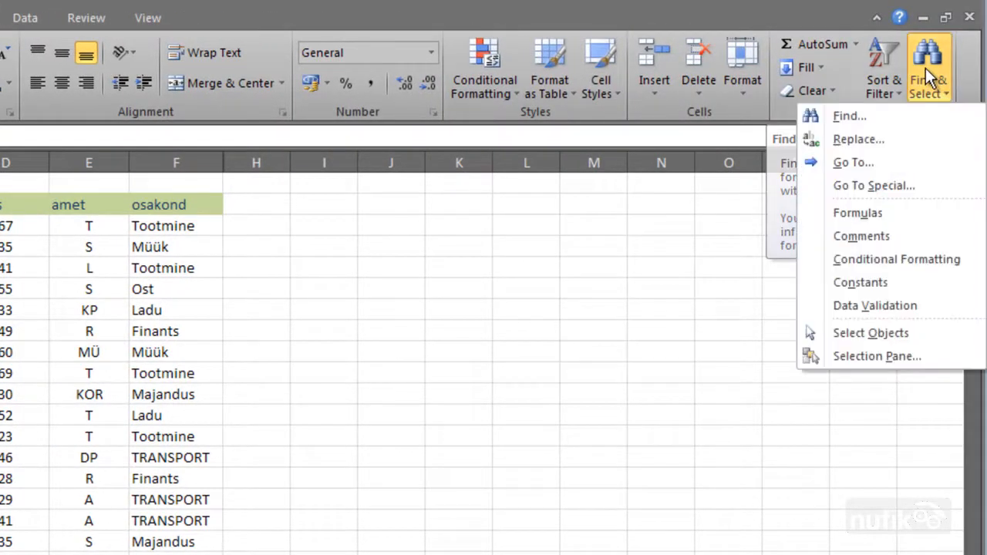
click(901, 118)
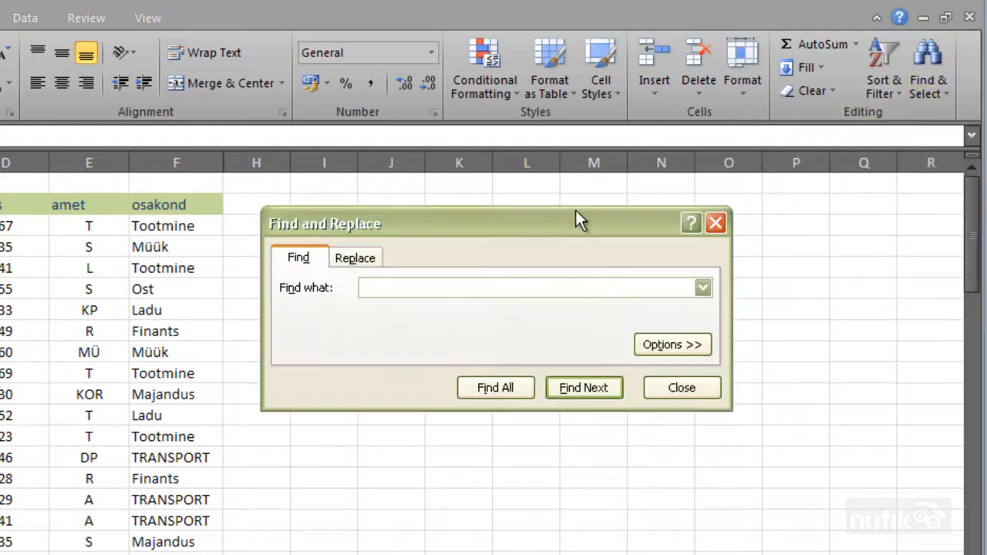
click(690, 388)
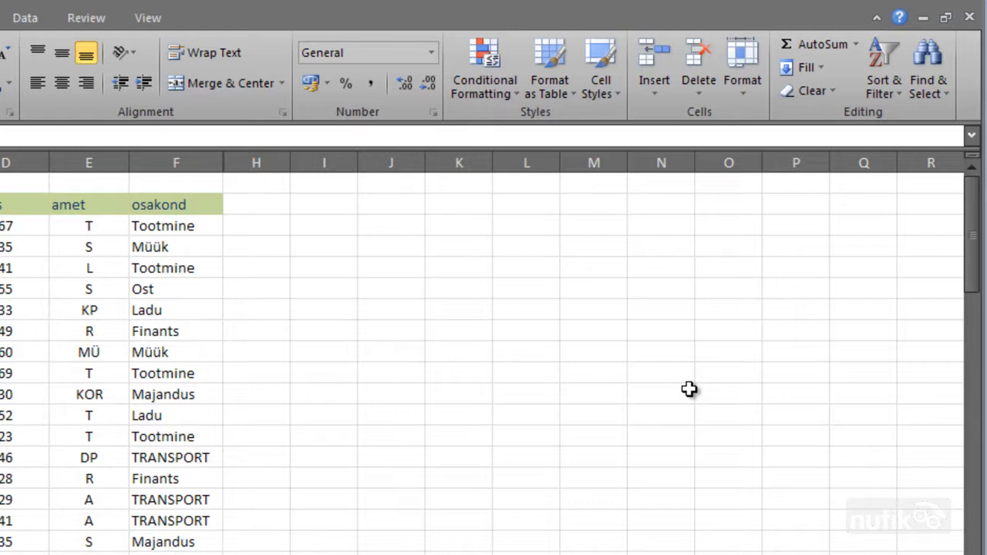
Search the sheet for "R" from cell A1 and step through the first two matches
key(ctrl+f)
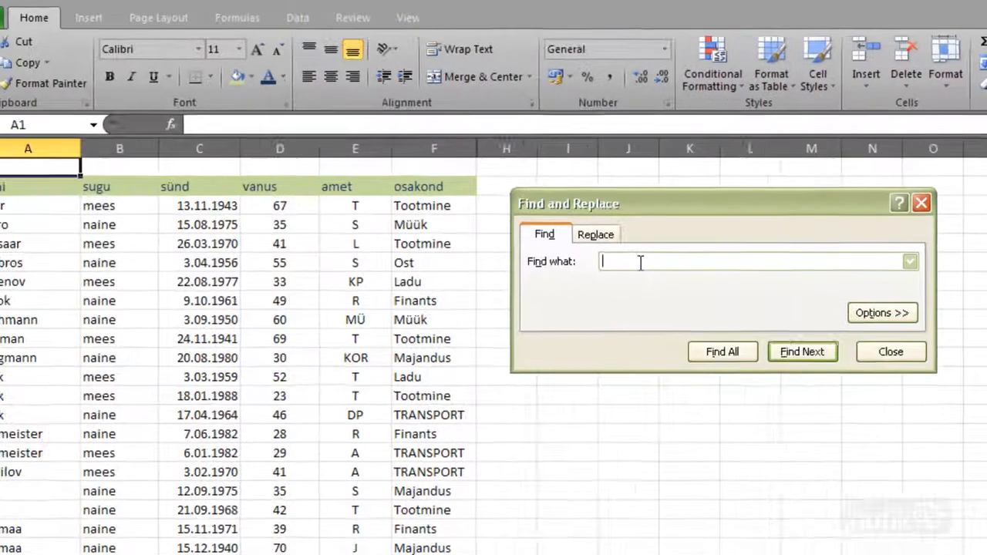
text(R)
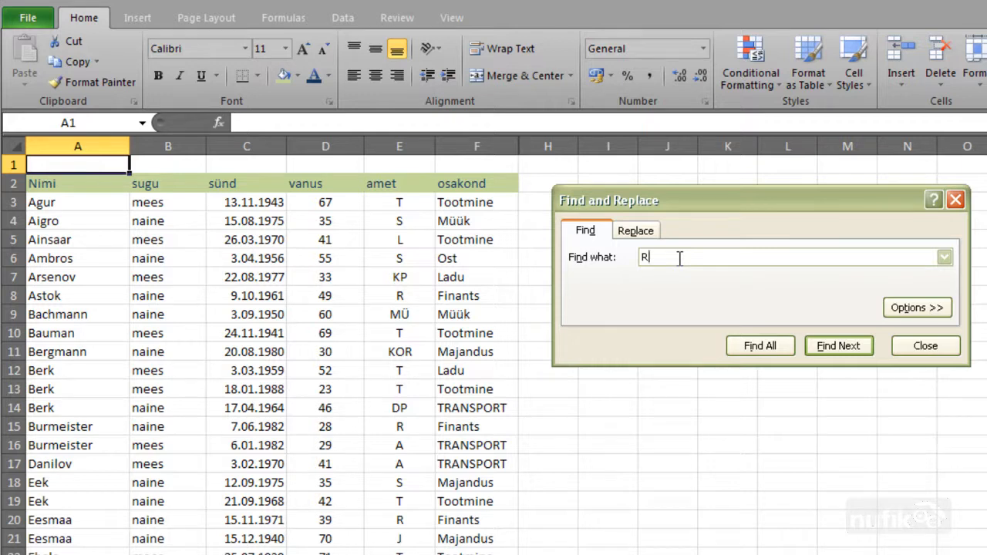
click(839, 347)
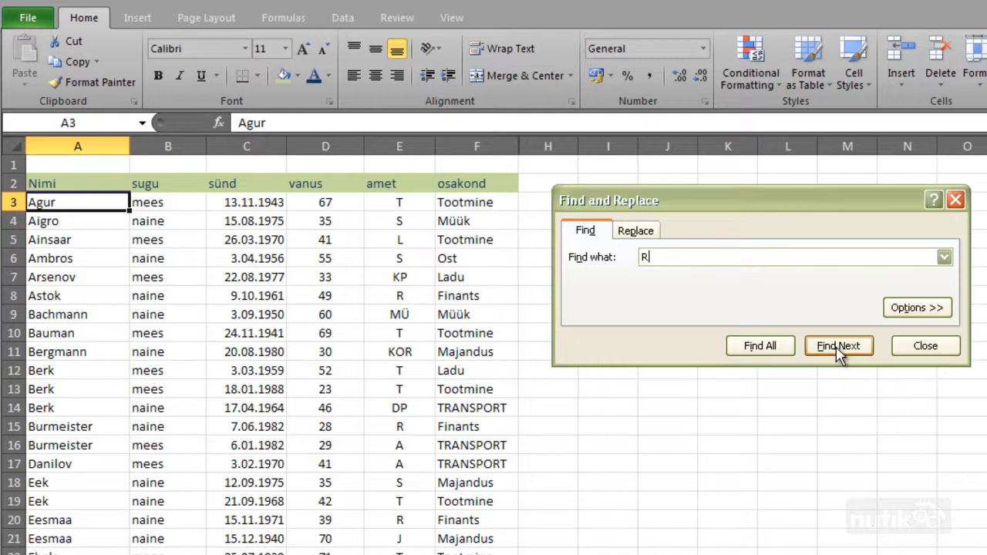
click(840, 347)
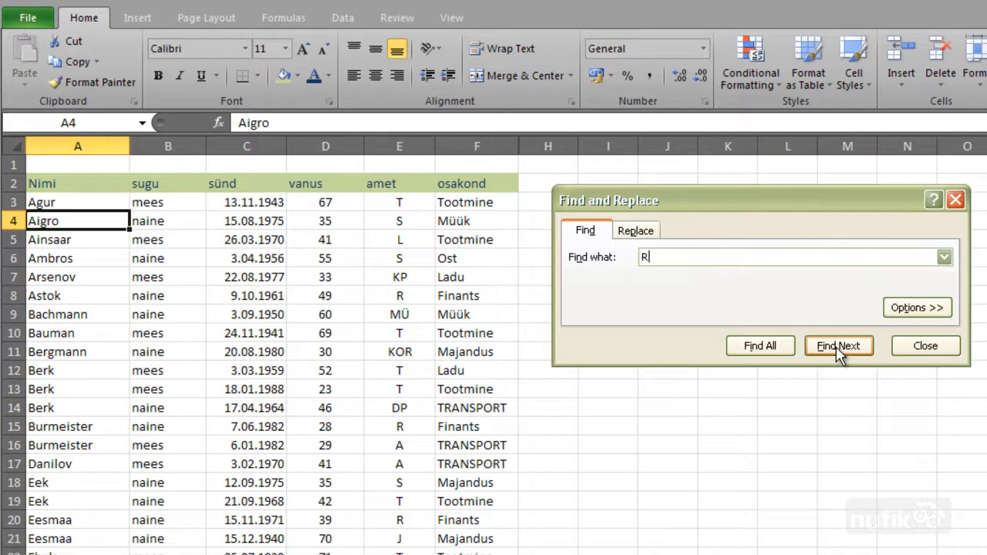
Restrict the search for "R" to entire cell contents and step through two matches
click(906, 313)
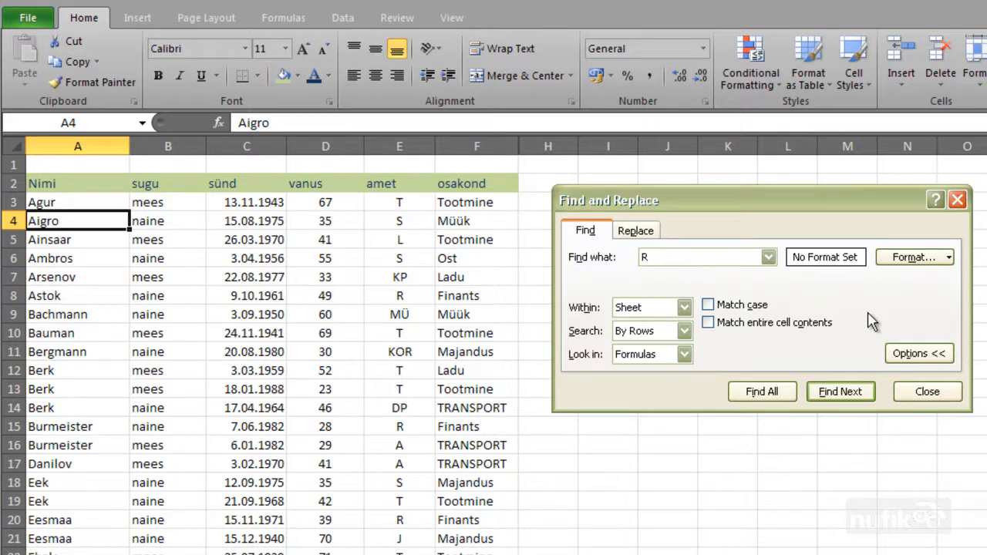
click(709, 324)
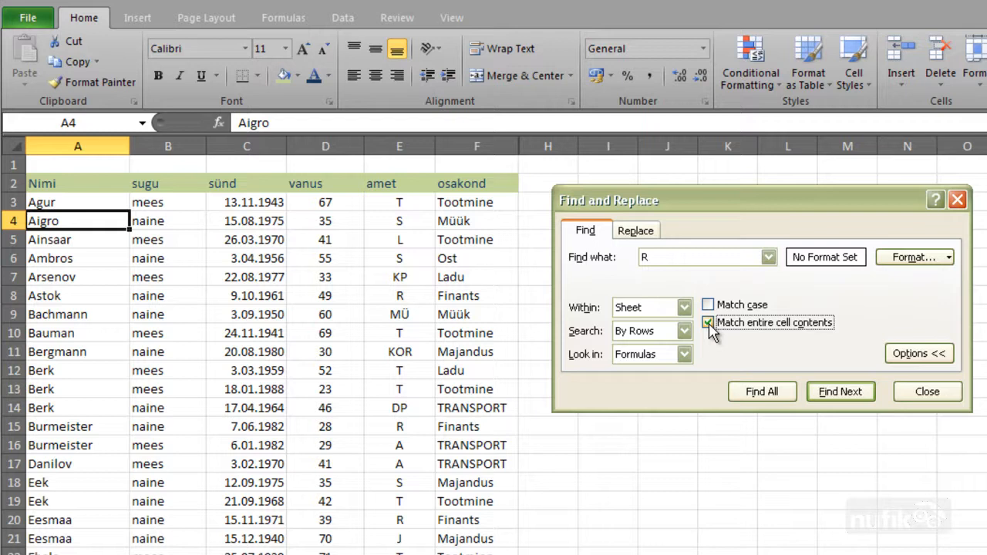
click(841, 394)
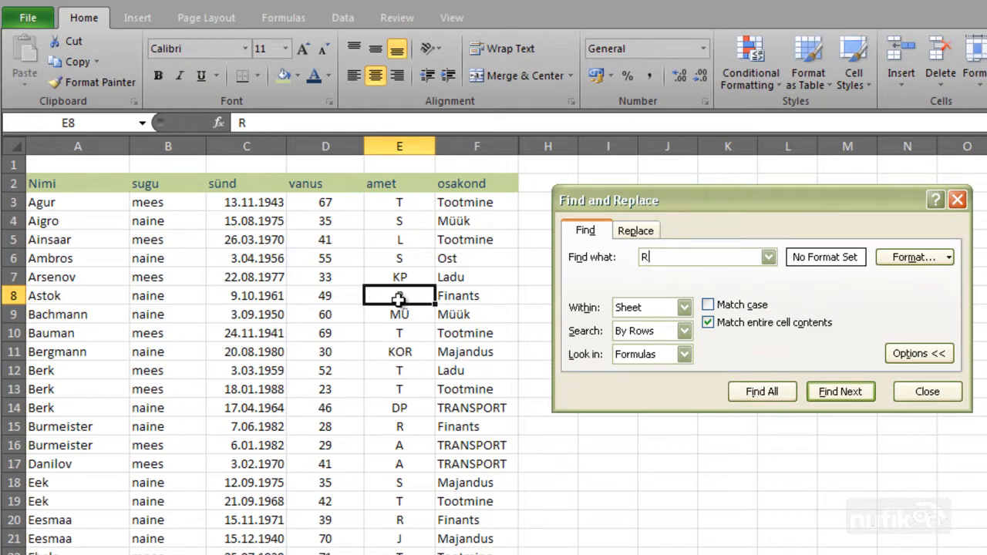
click(842, 394)
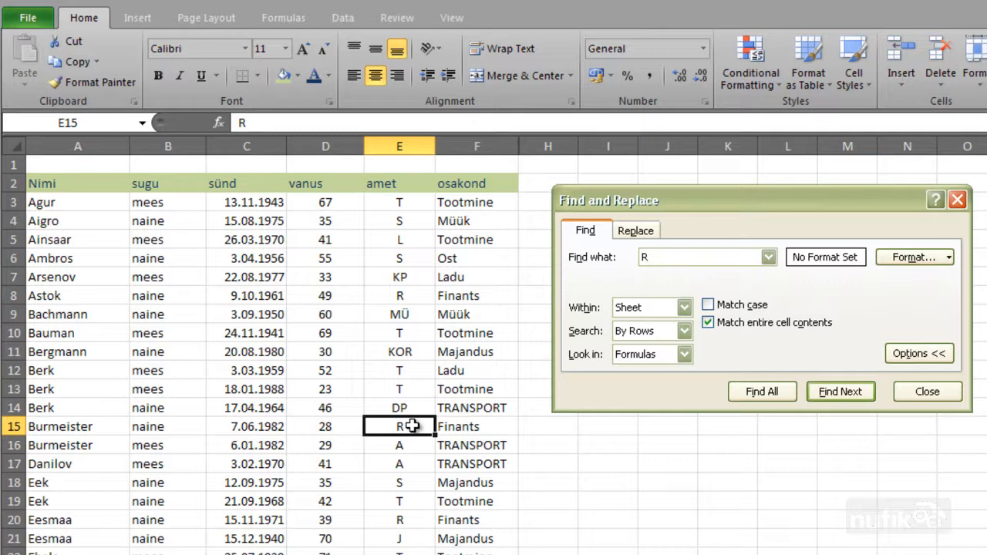
Starting from cell A2, list all cells containing exactly "R" and enlarge the results list
click(85, 185)
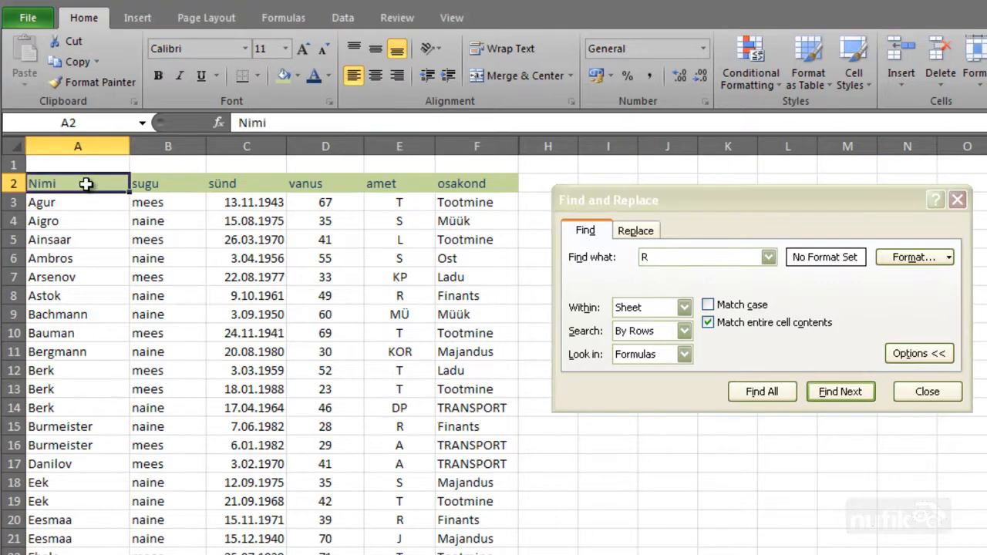
click(780, 395)
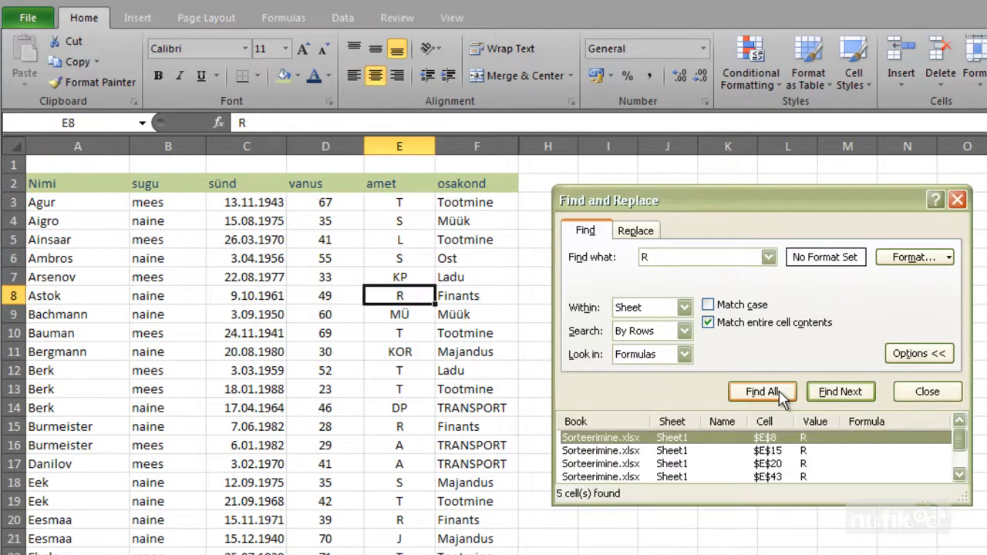
drag(970, 505, 981, 554)
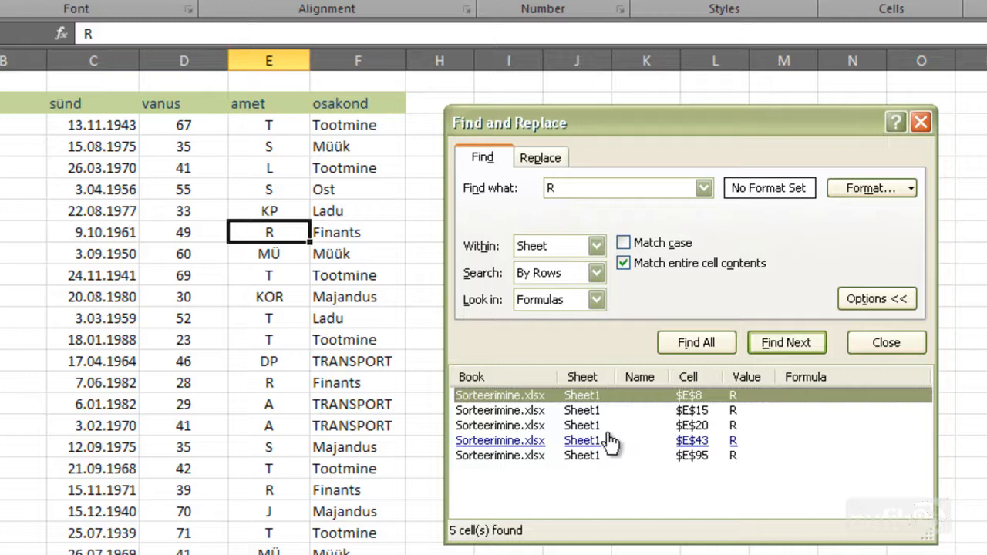
Jump from the list of found cells to the matches in E15 and E43, then back to E8
click(596, 401)
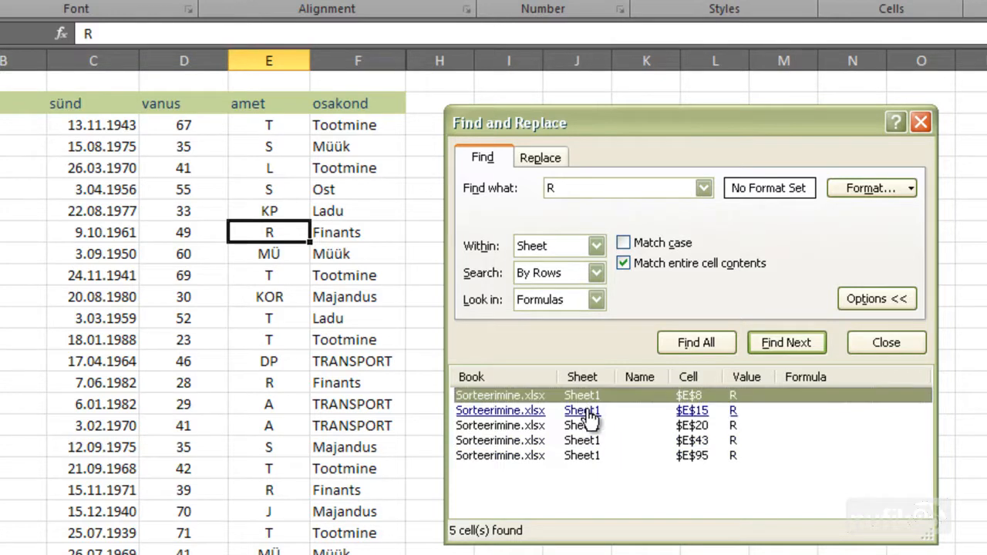
click(591, 414)
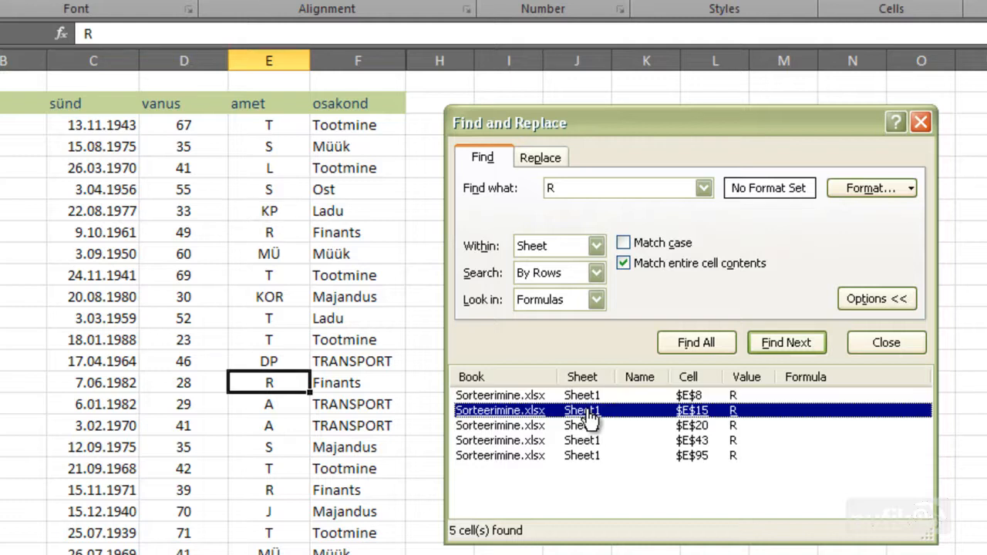
click(591, 441)
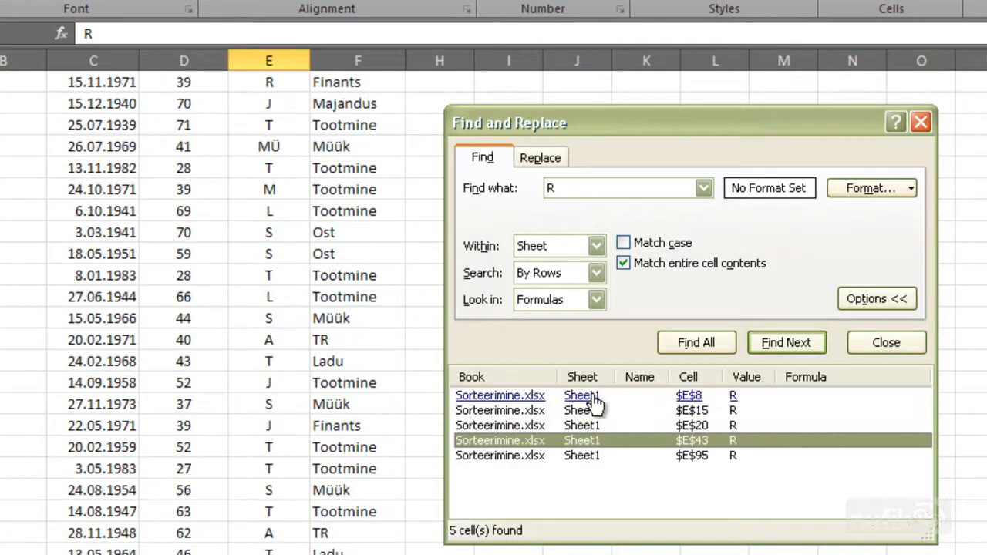
click(594, 397)
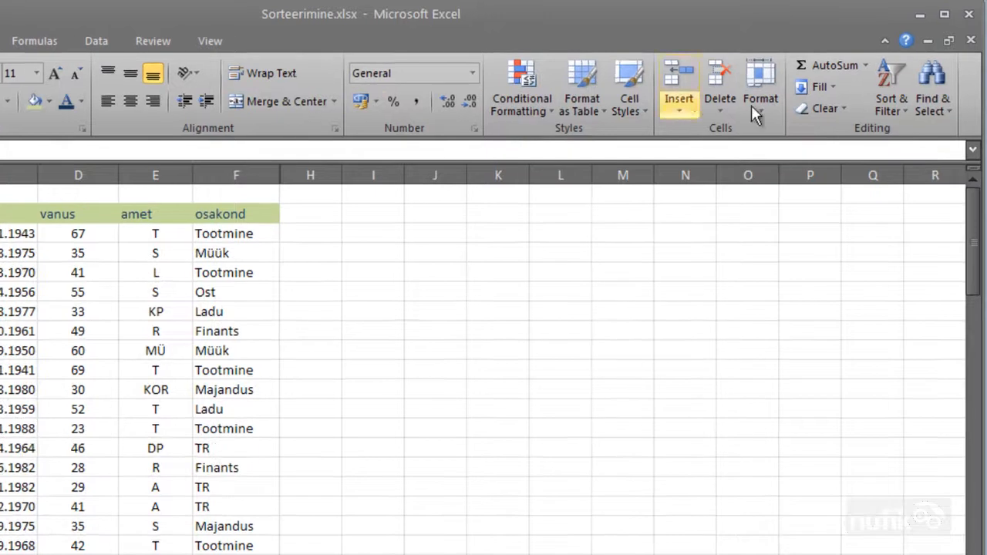
Set up a replacement of "TR" with "TRANSPORT" that matches entire cell contents
click(945, 105)
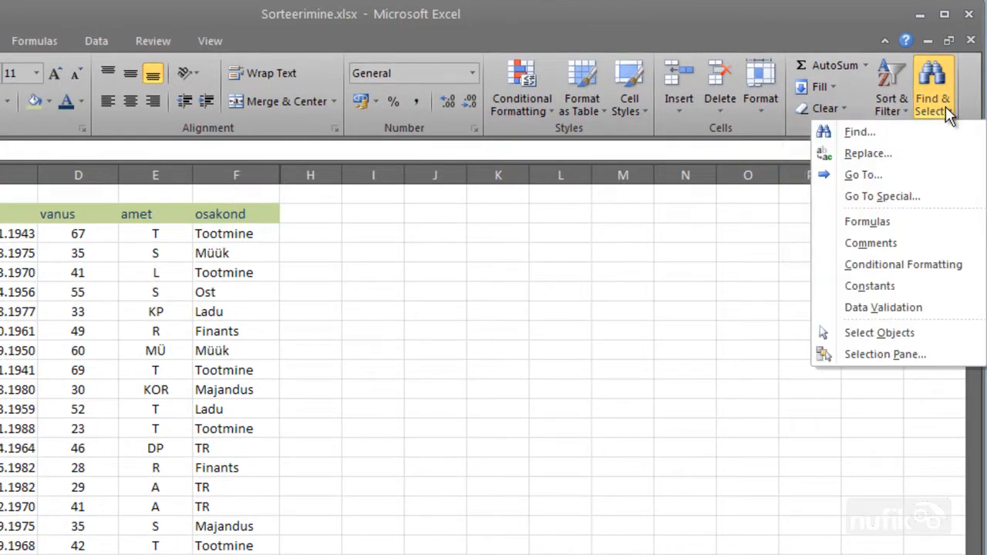
click(901, 158)
drag(621, 236, 616, 213)
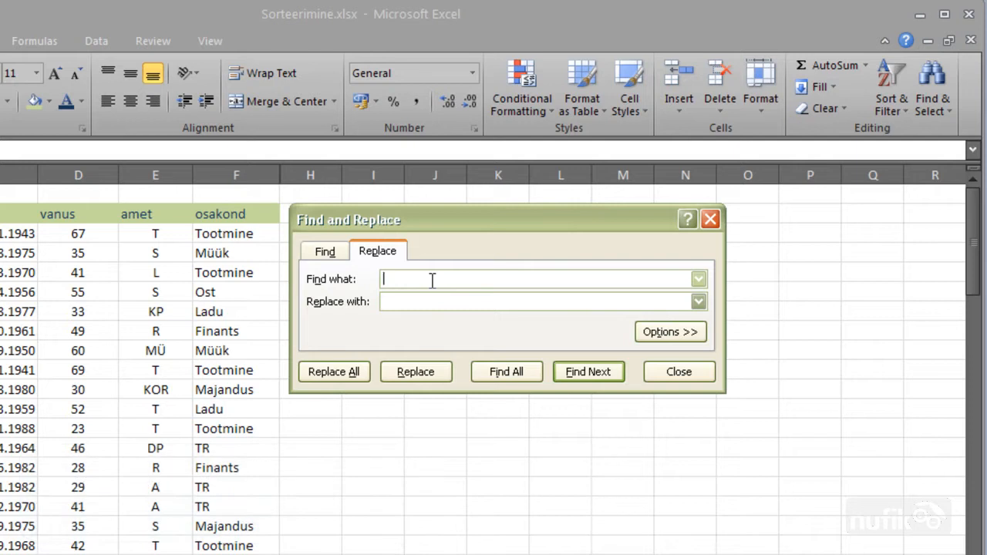
text(TR)
click(420, 301)
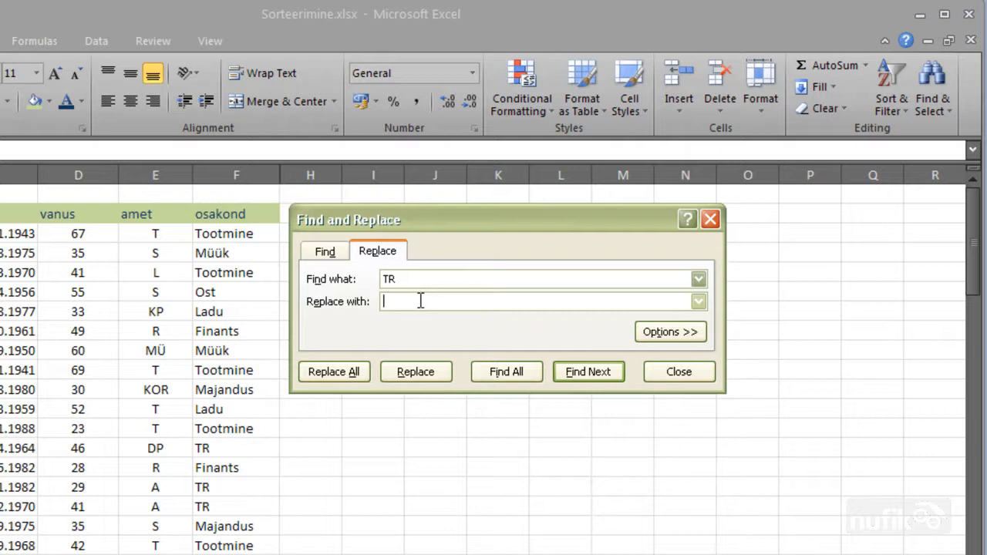
text(TRANSPORT)
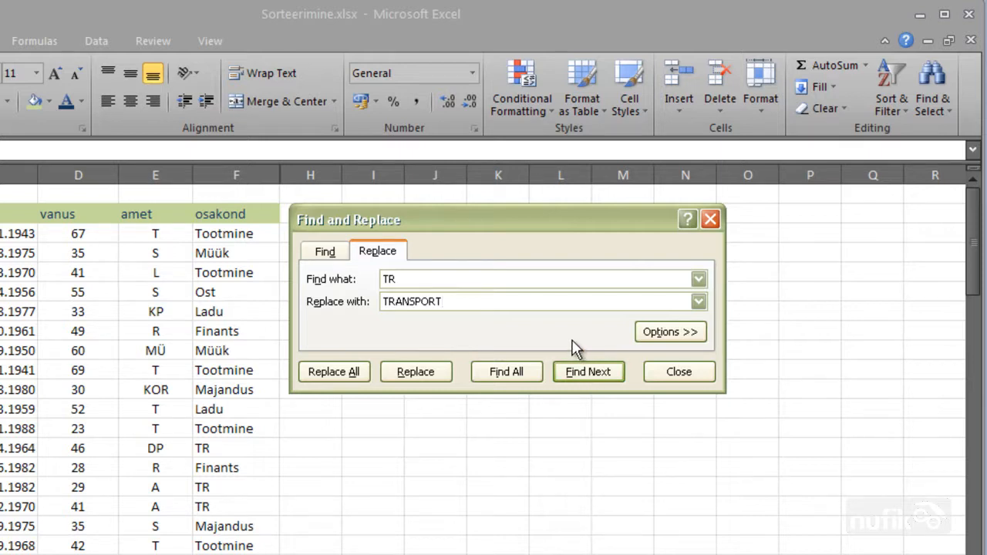
click(663, 333)
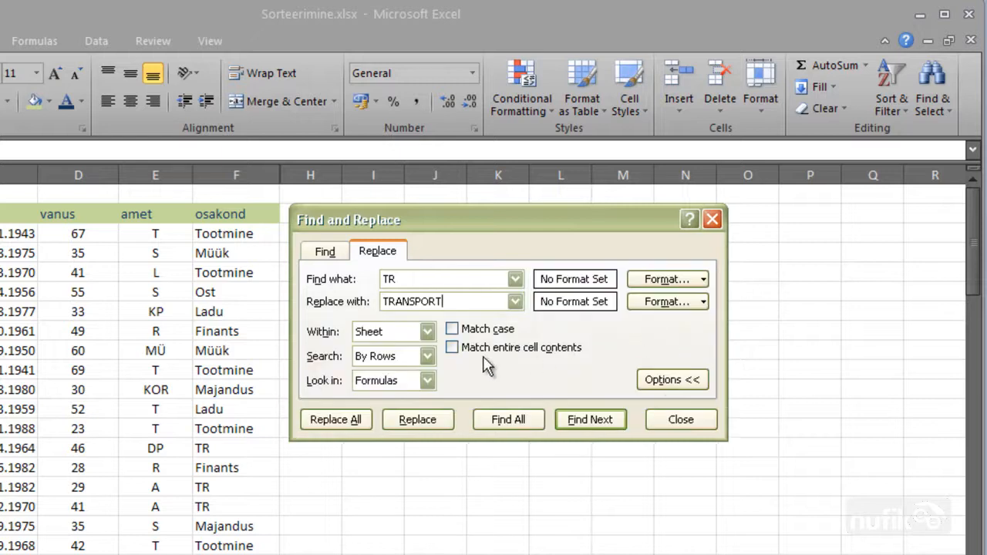
click(452, 348)
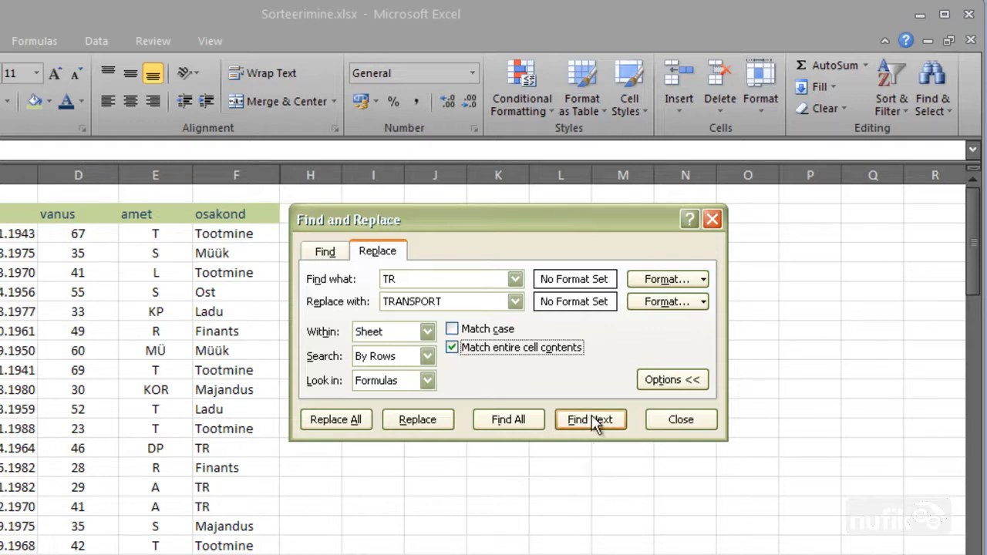
Find the first "TR" in the osakond column and replace two occurrences with "TRANSPORT" one at a time
click(418, 421)
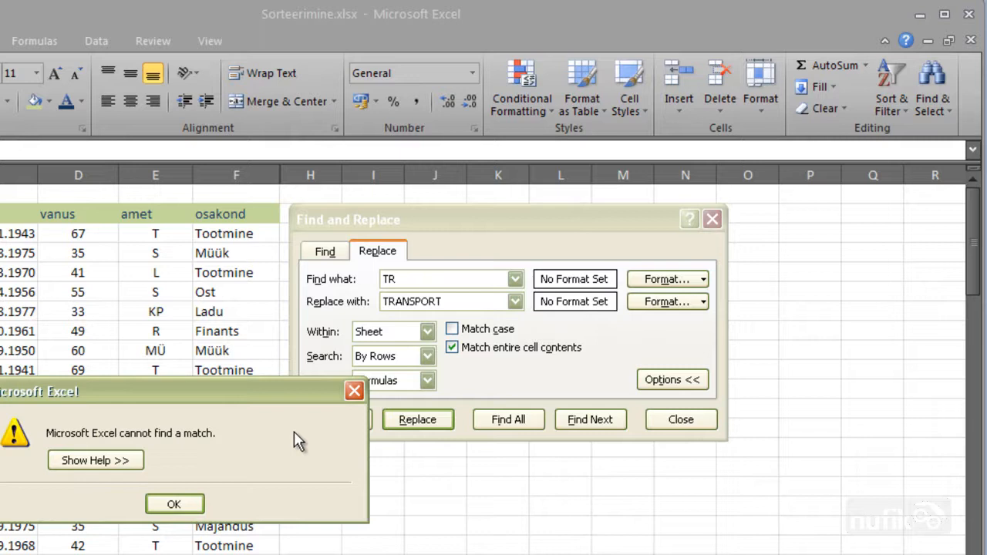
click(174, 505)
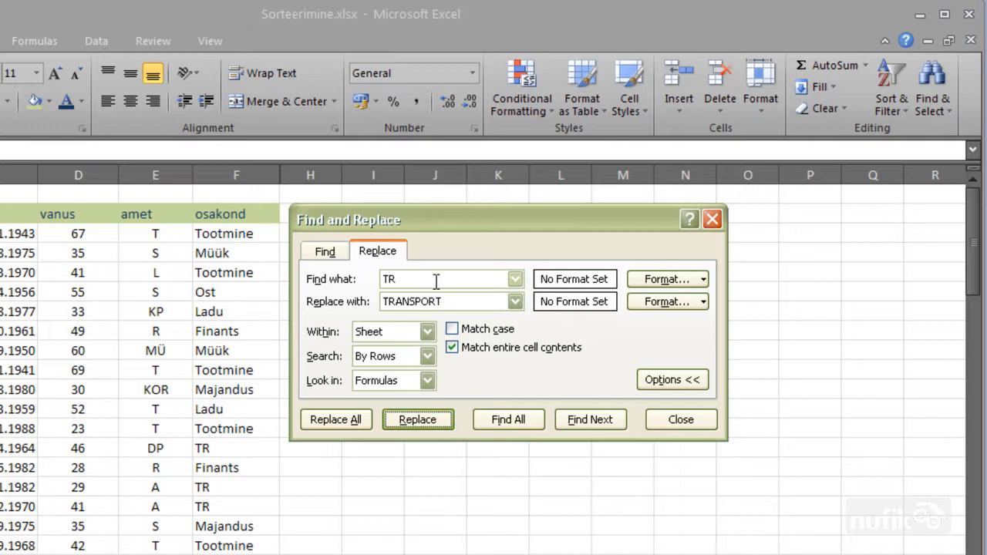
click(604, 427)
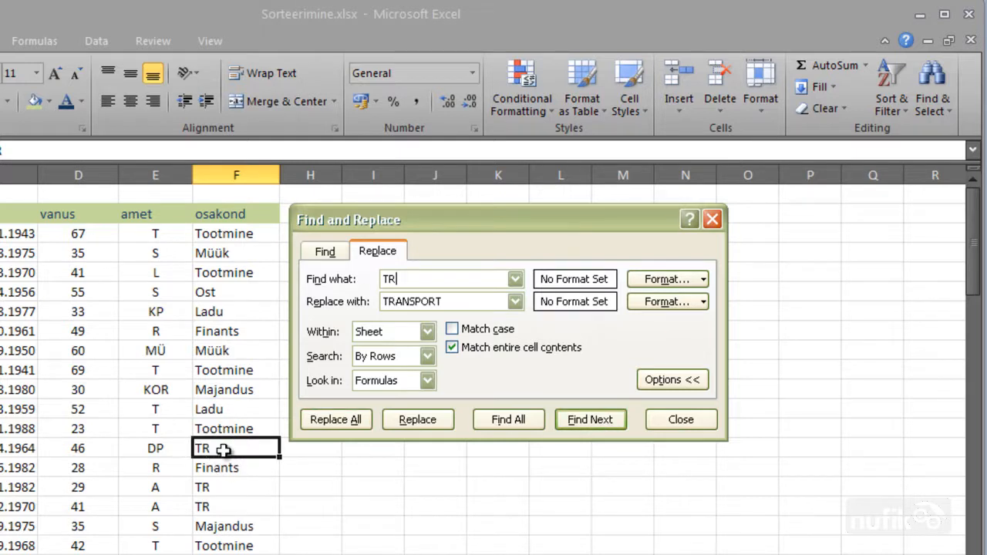
click(416, 423)
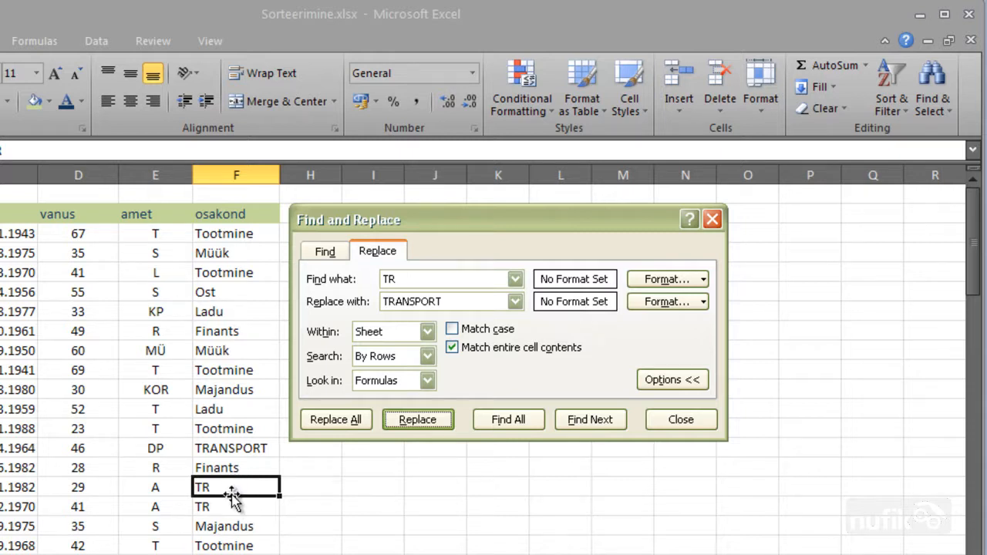
click(416, 423)
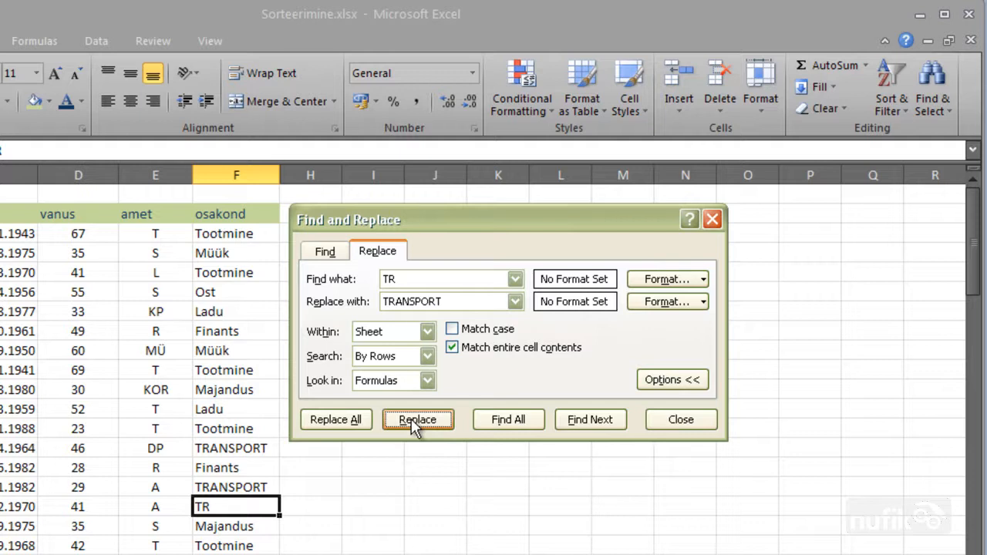
Replace all remaining "TR" entries with "TRANSPORT", close Find and Replace, and select empty cell K12
click(336, 420)
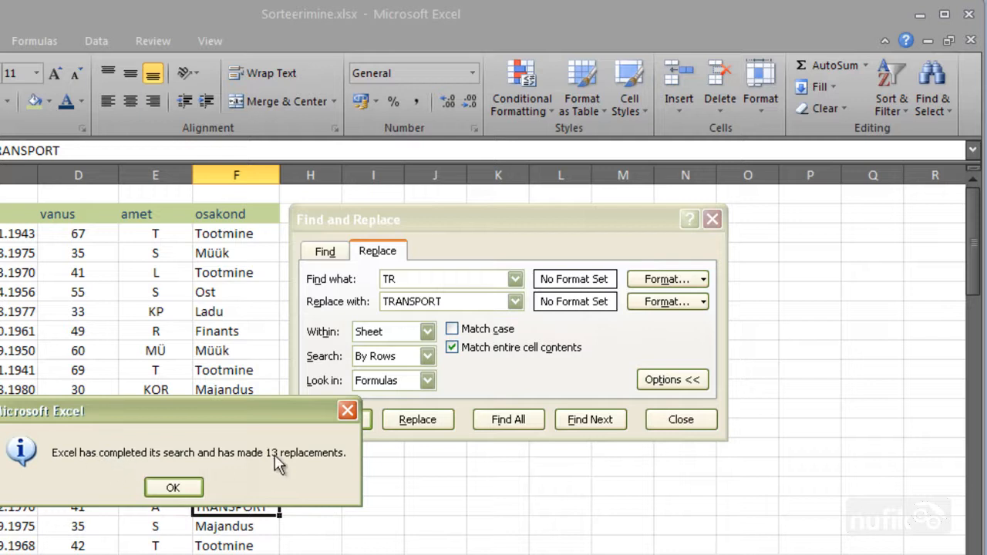
click(173, 488)
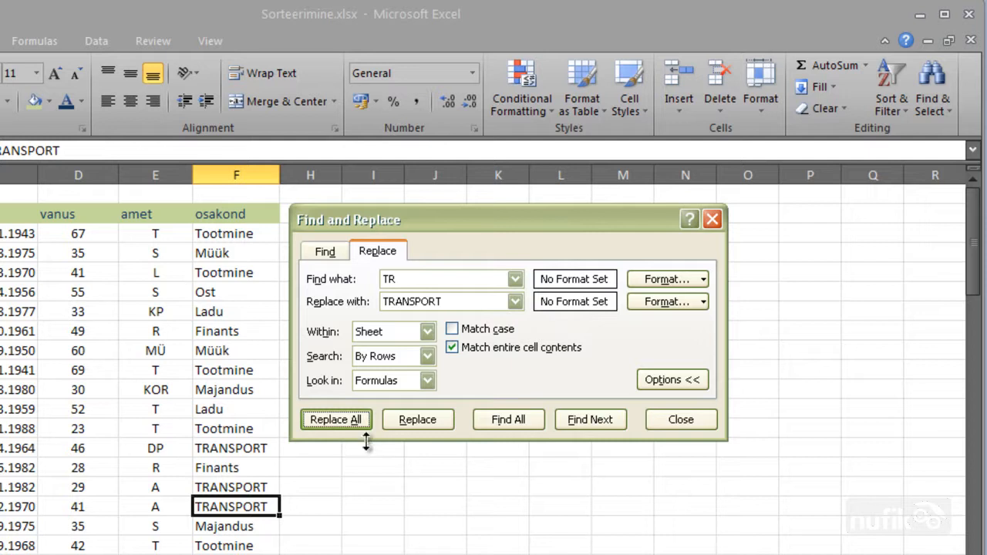
click(699, 423)
click(487, 411)
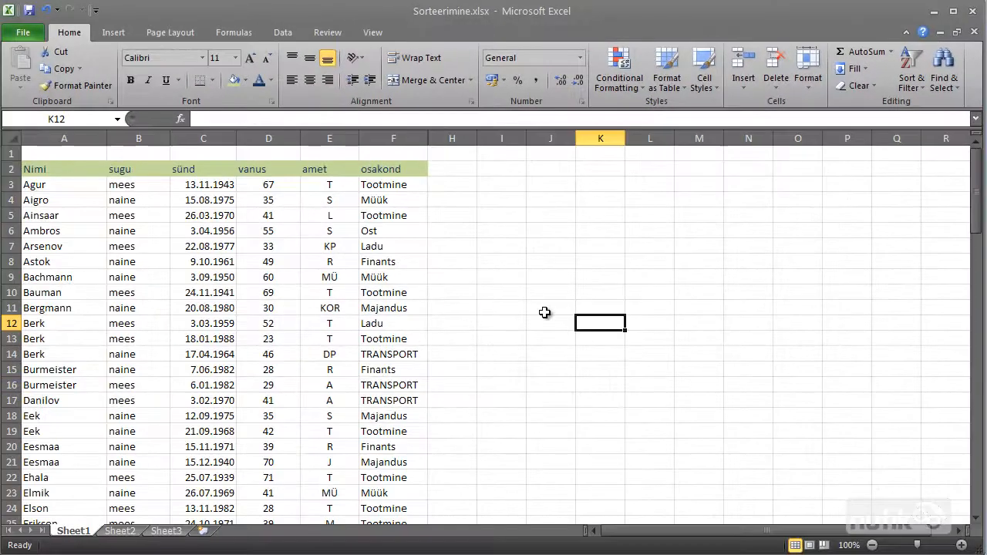
Check the osakond column further down the list for the replaced entries and return to cell A1
scroll(429, 396, down, 1)
scroll(545, 312, down, 4)
scroll(545, 312, down, 5)
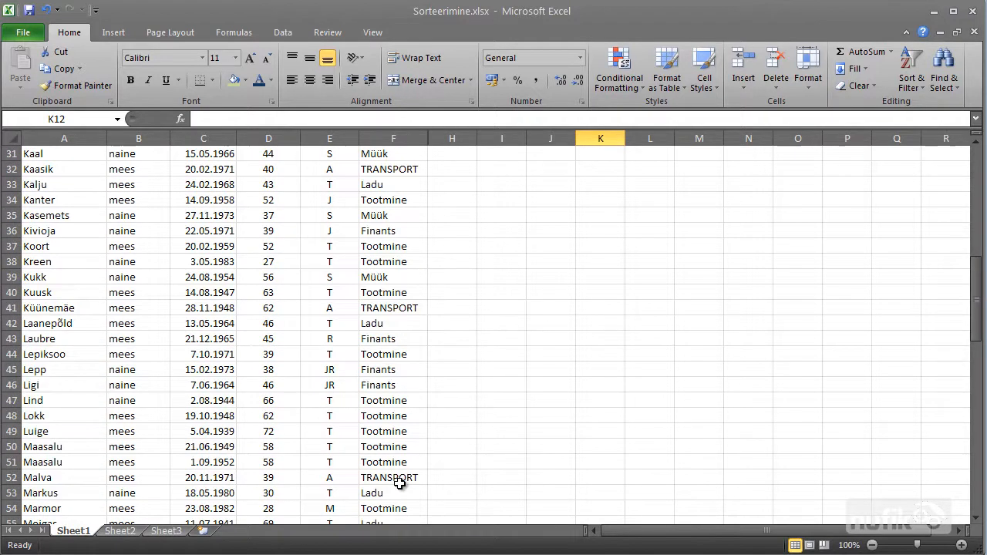
key(ctrl+Home)
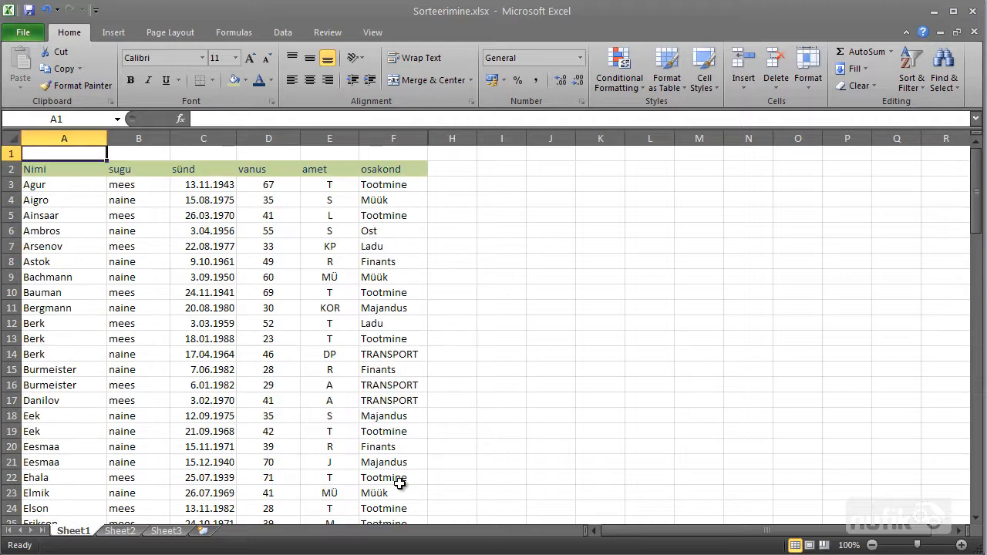